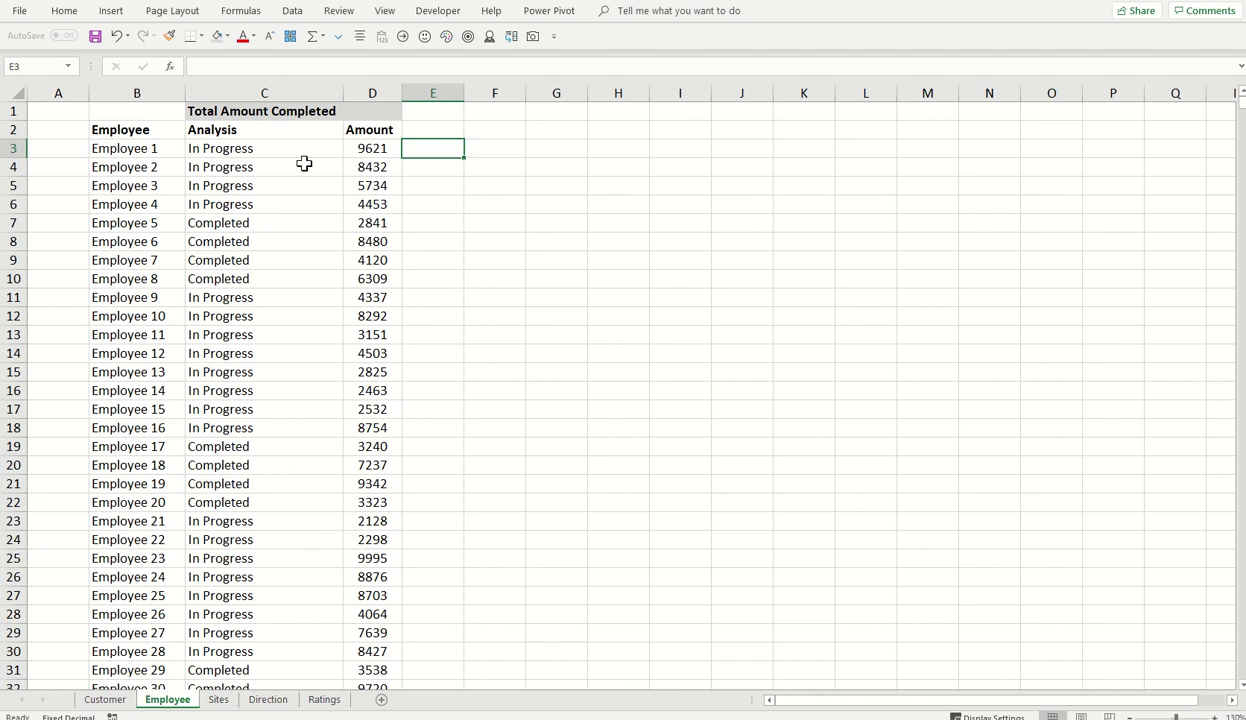
Step: Examine the employees' Analysis statuses and the amounts beside them, especially the Completed rows
left_click(306, 109)
key("ctrl+shift+Down")
left_click_drag(295, 165, 283, 309)
left_click(261, 222)
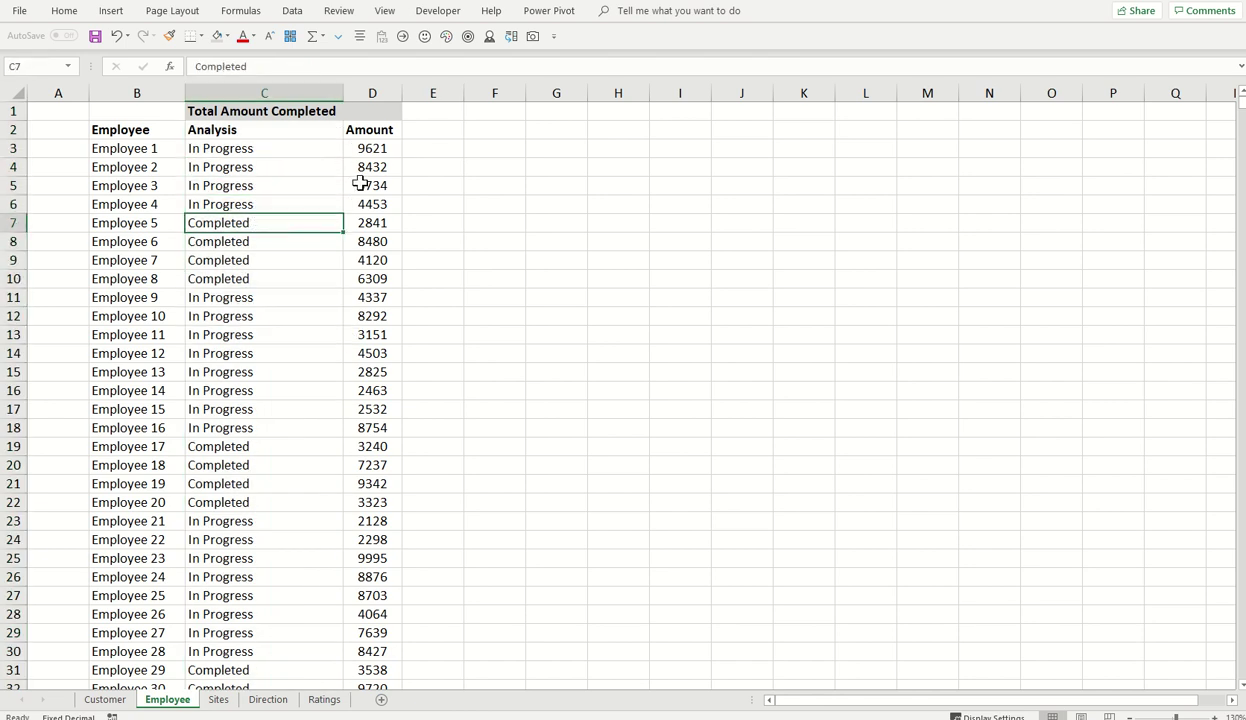
left_click_drag(356, 203, 368, 339)
mouse_move(267, 228)
left_mouse_down()
mouse_move(265, 290)
mouse_move(259, 222)
mouse_move(262, 245)
left_mouse_up()
left_click_drag(356, 222, 354, 247)
Step: Enter =SUMIF(C:C,"Completed",D:D) in D1 to total the amounts of all completed analyses
left_click(360, 111)
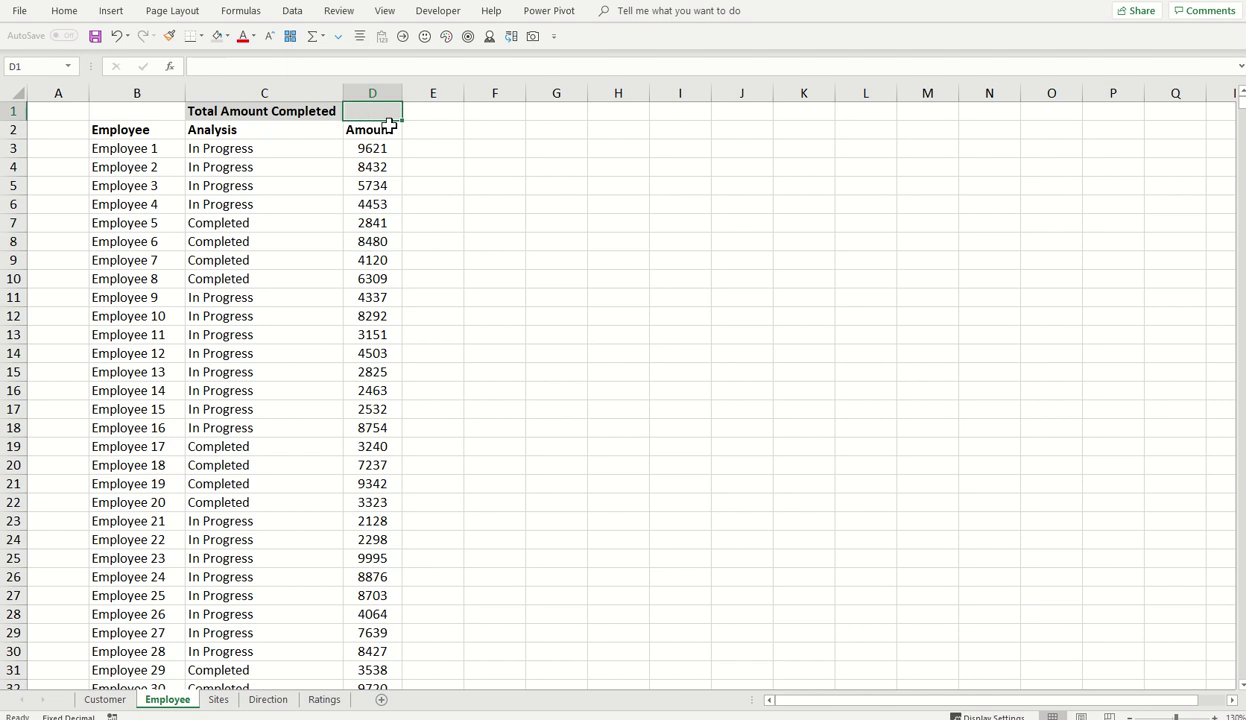
type("=")
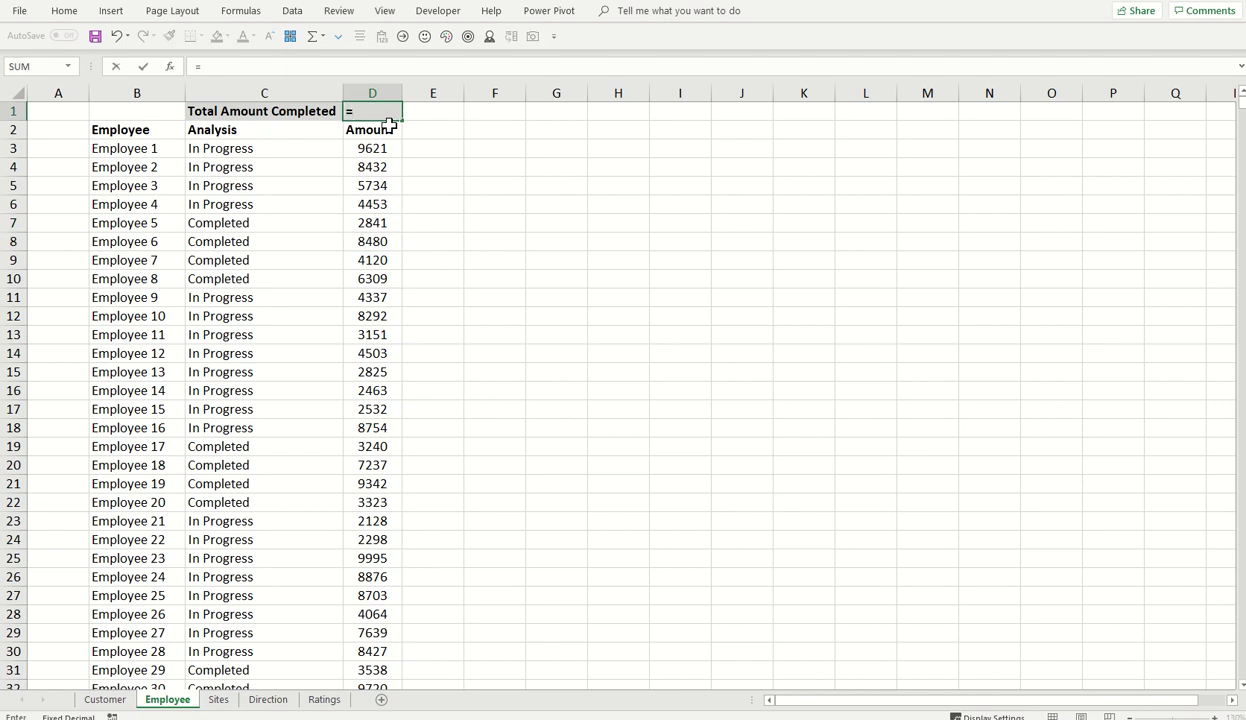
type("sumif")
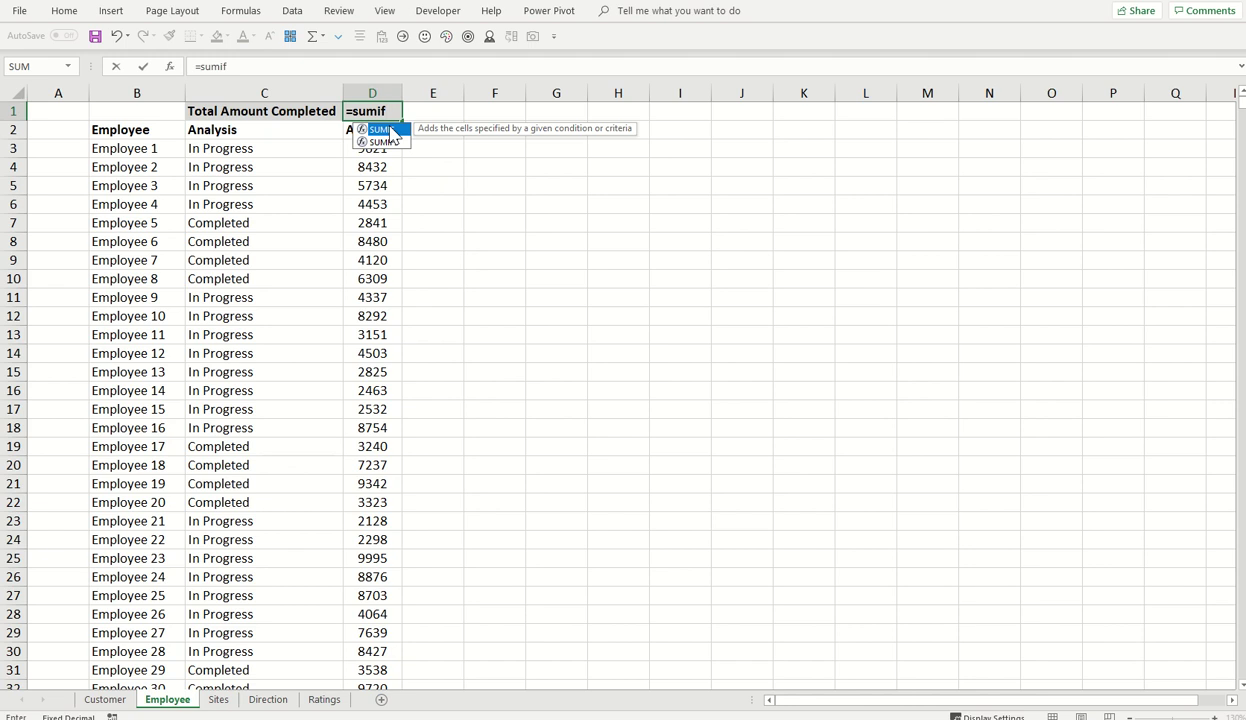
type("(")
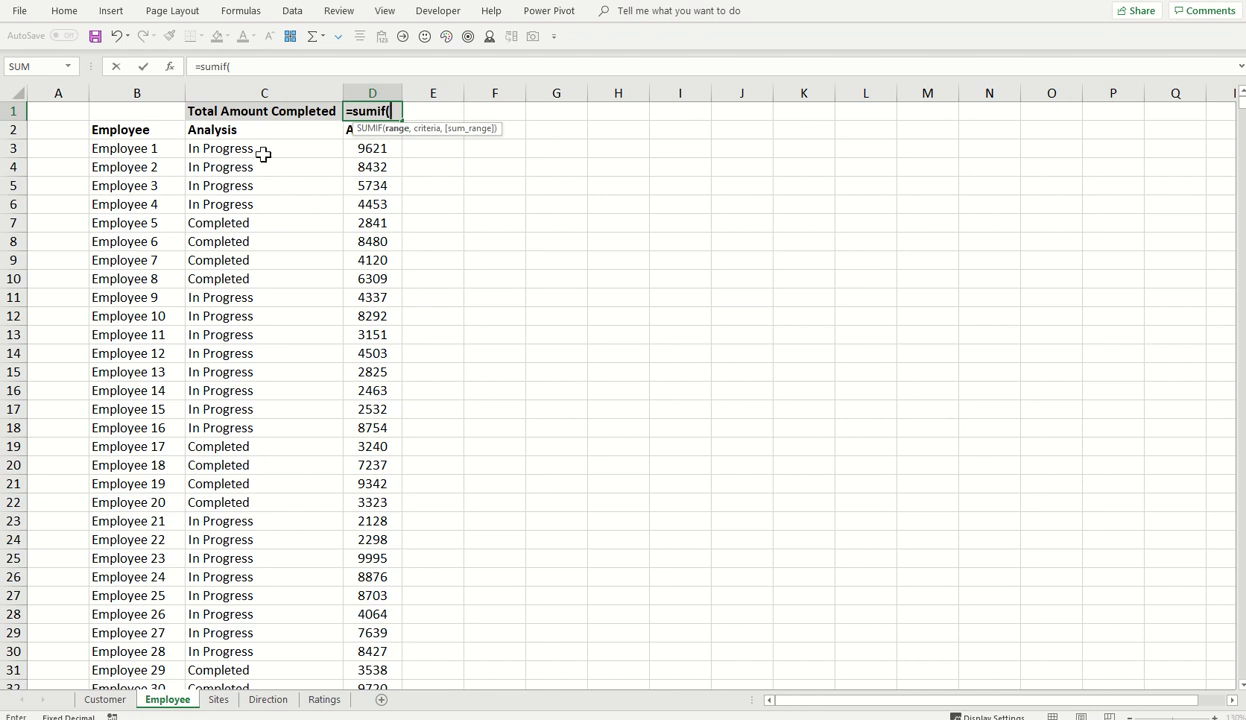
left_click(262, 92)
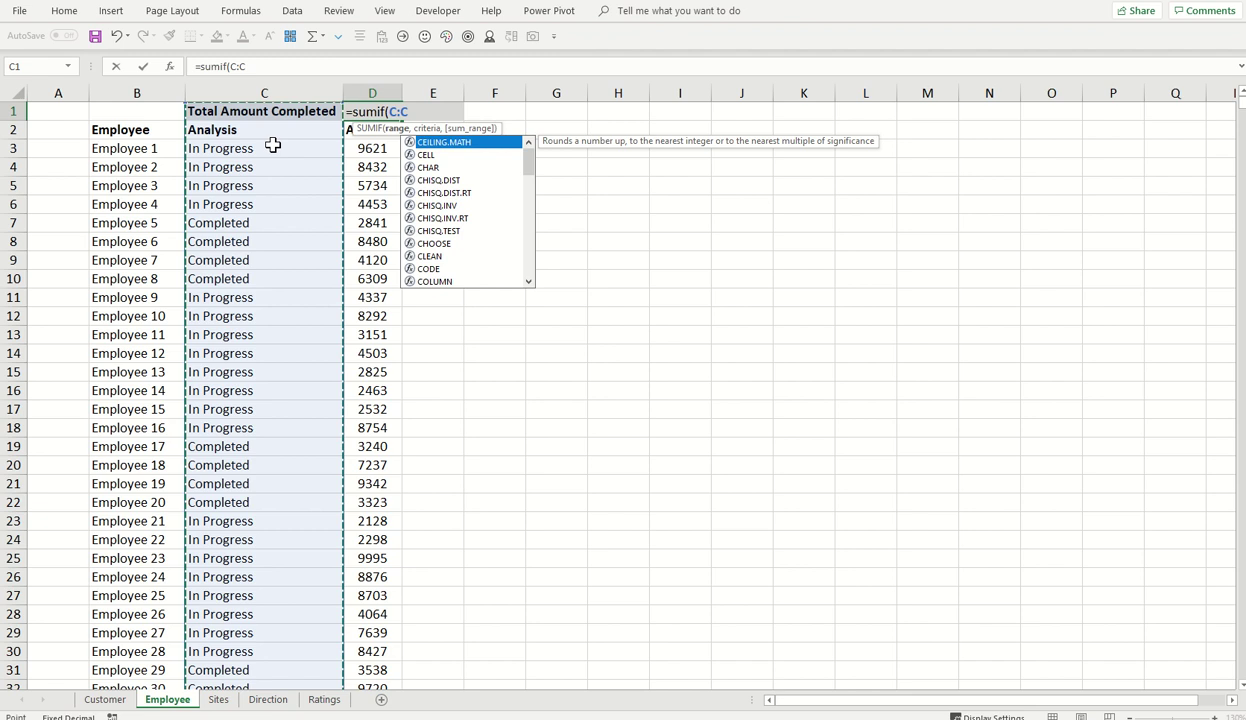
type(",")
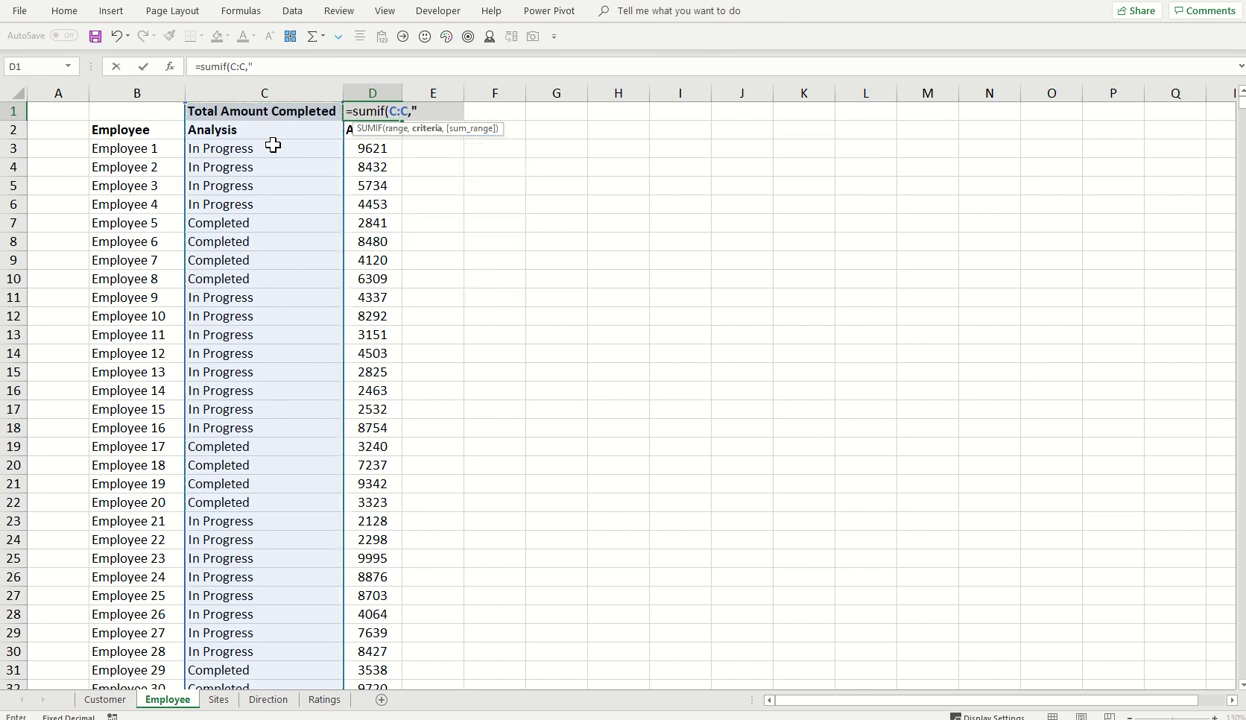
type("\"Comple")
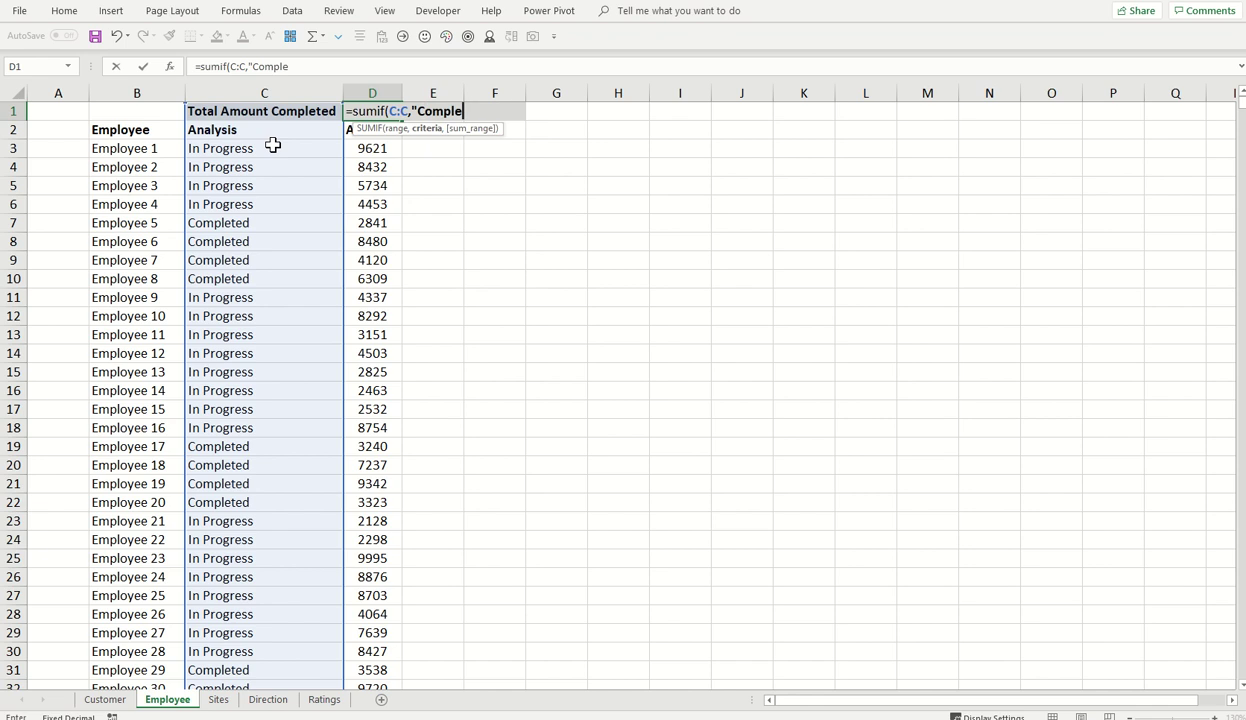
type("eed\",")
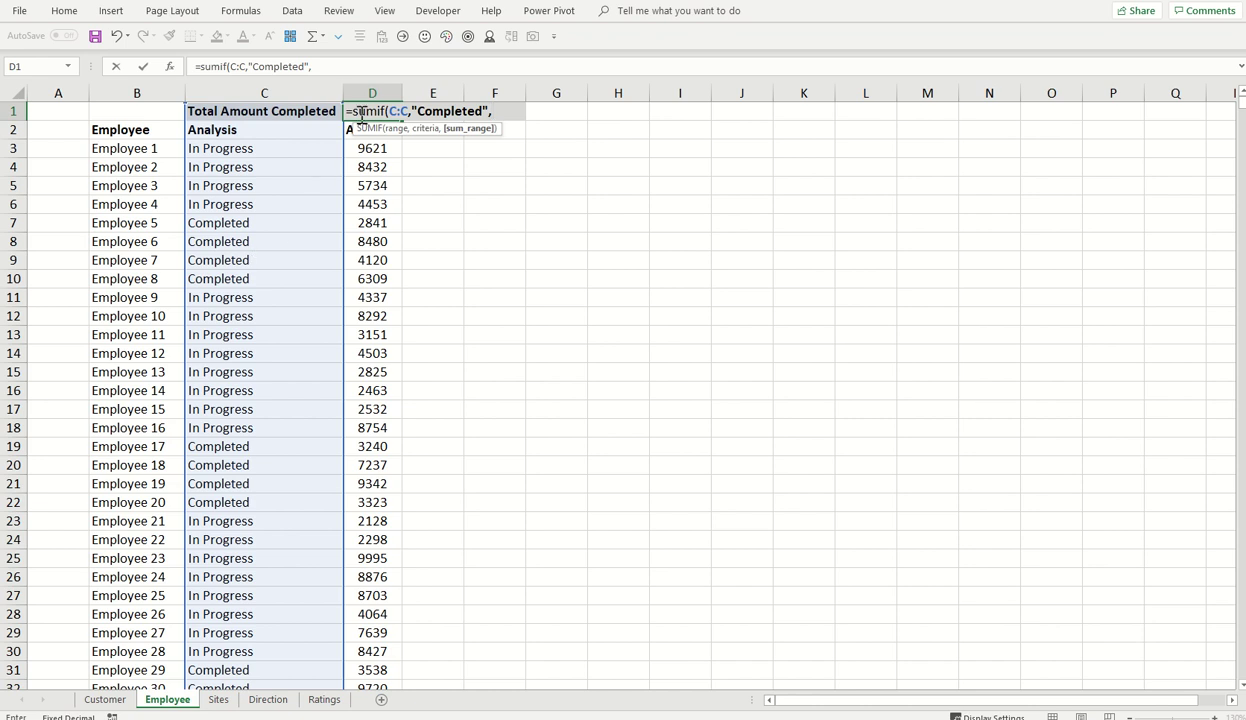
left_click(378, 80)
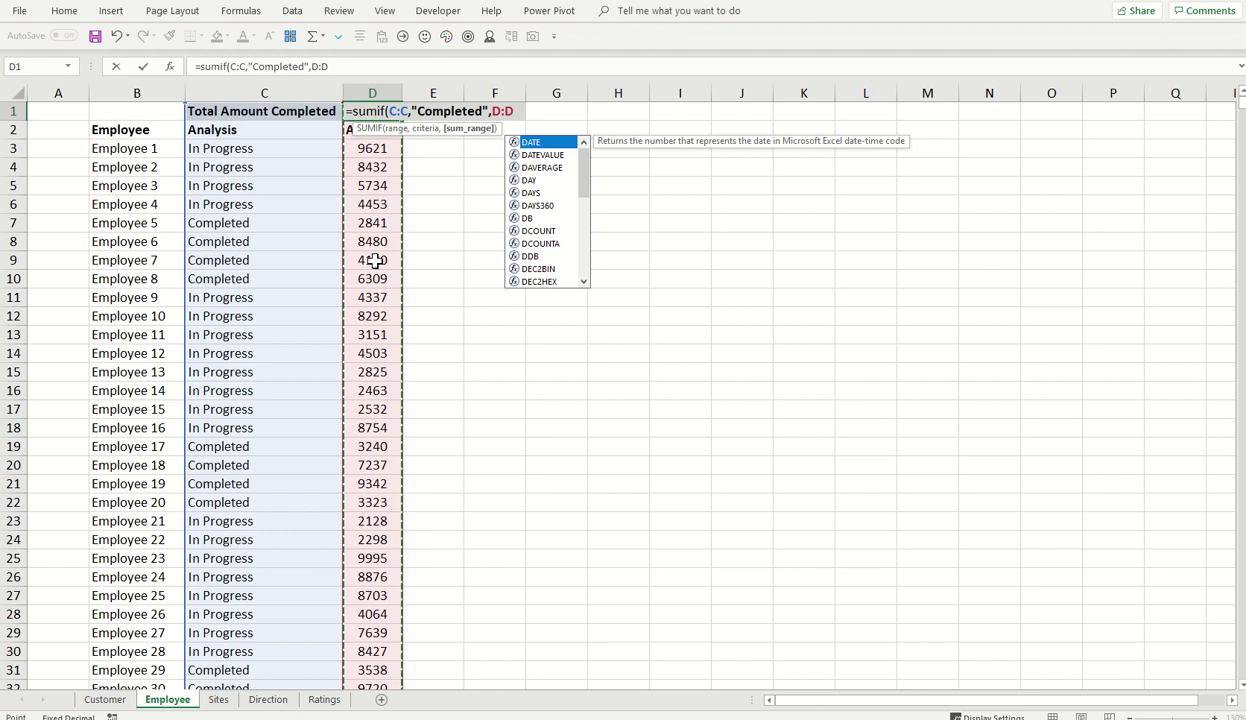
key("Escape")
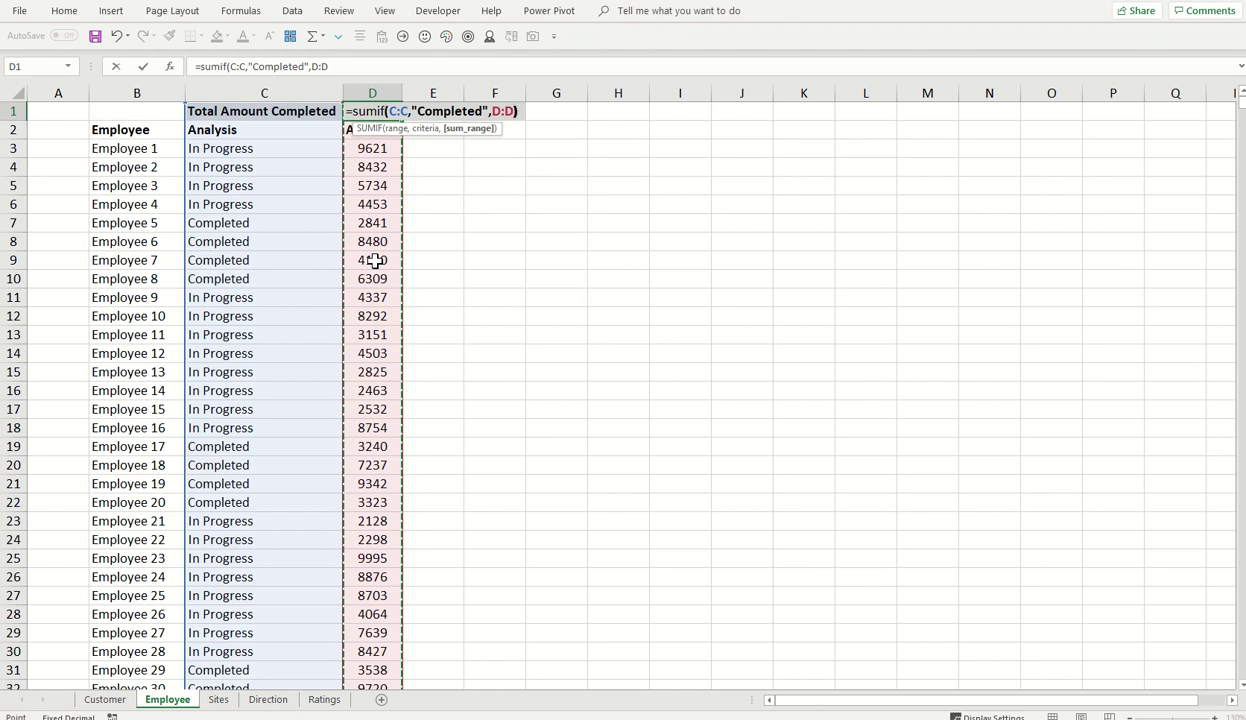
type(")")
key("Return")
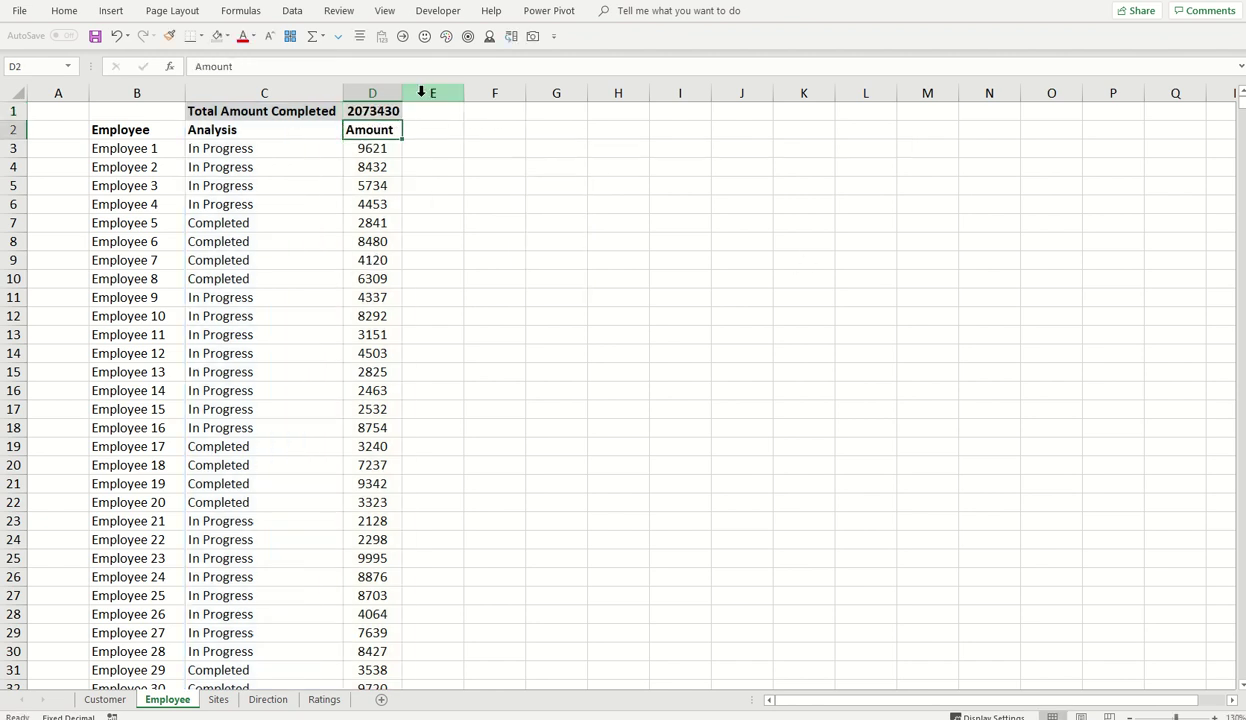
left_click(371, 114)
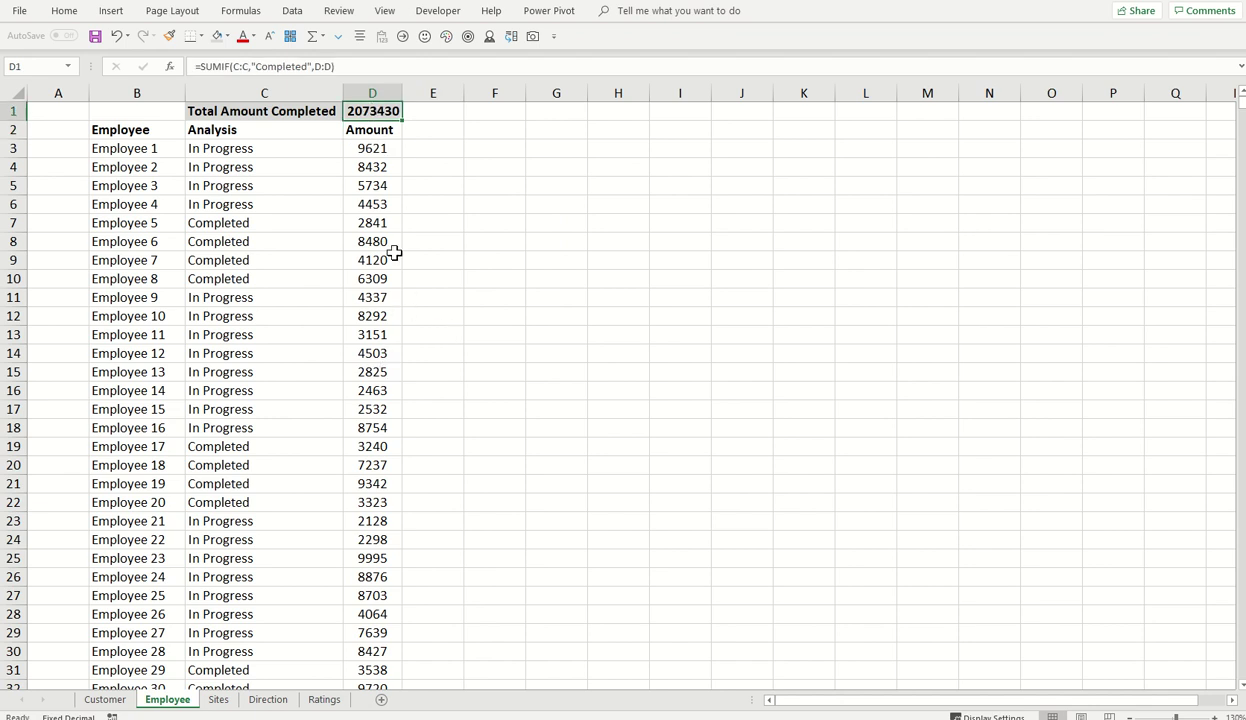
Step: Set Employee 1's Analysis status in C3 to "Started"
left_click(276, 149)
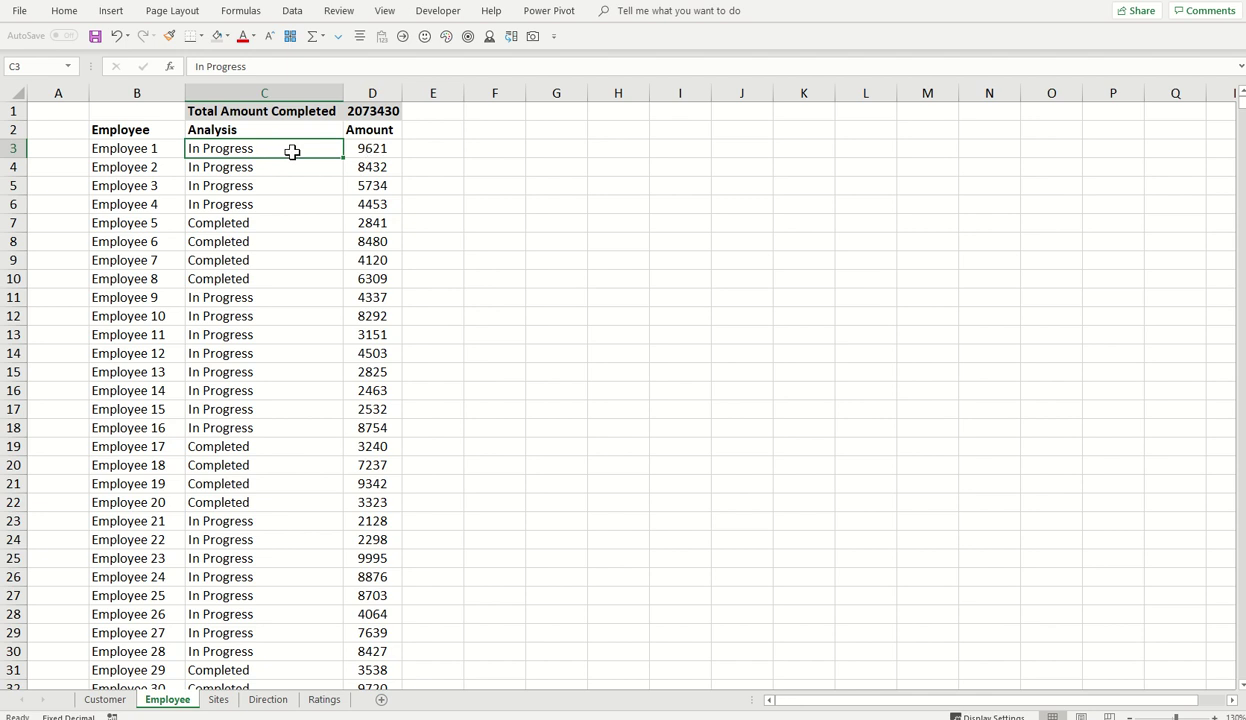
type("Sta")
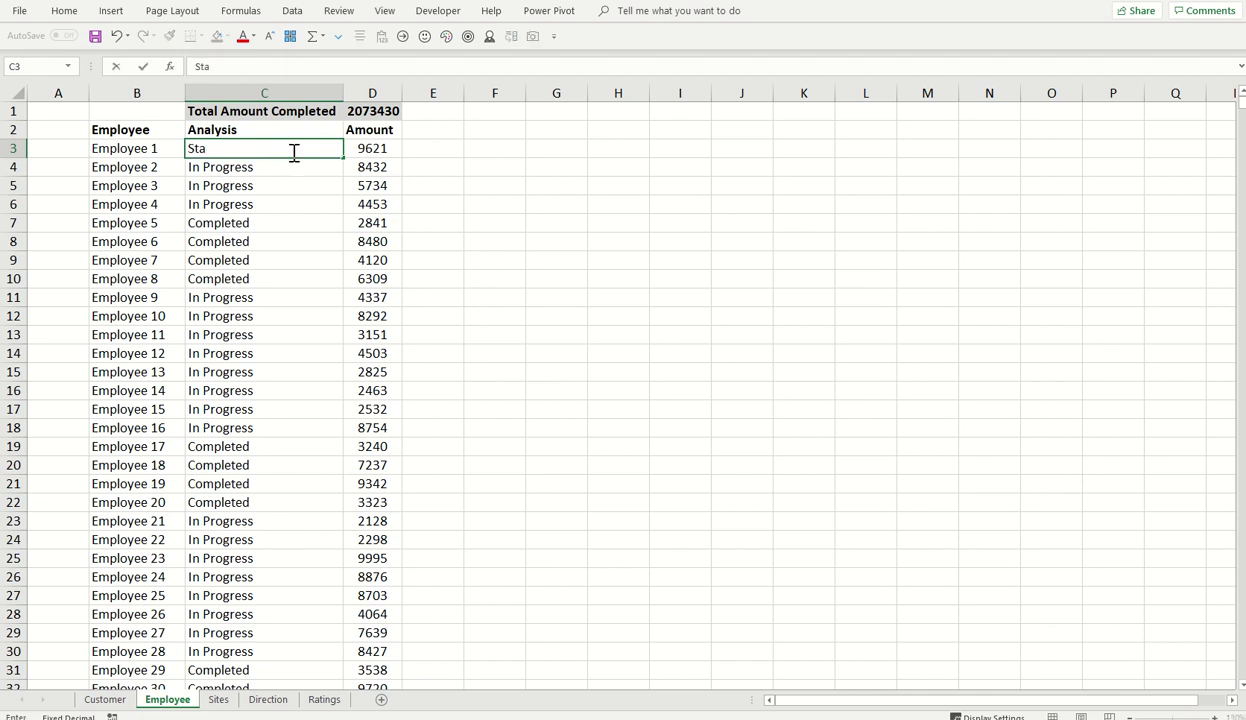
type("rted")
key("Return")
left_click(298, 151)
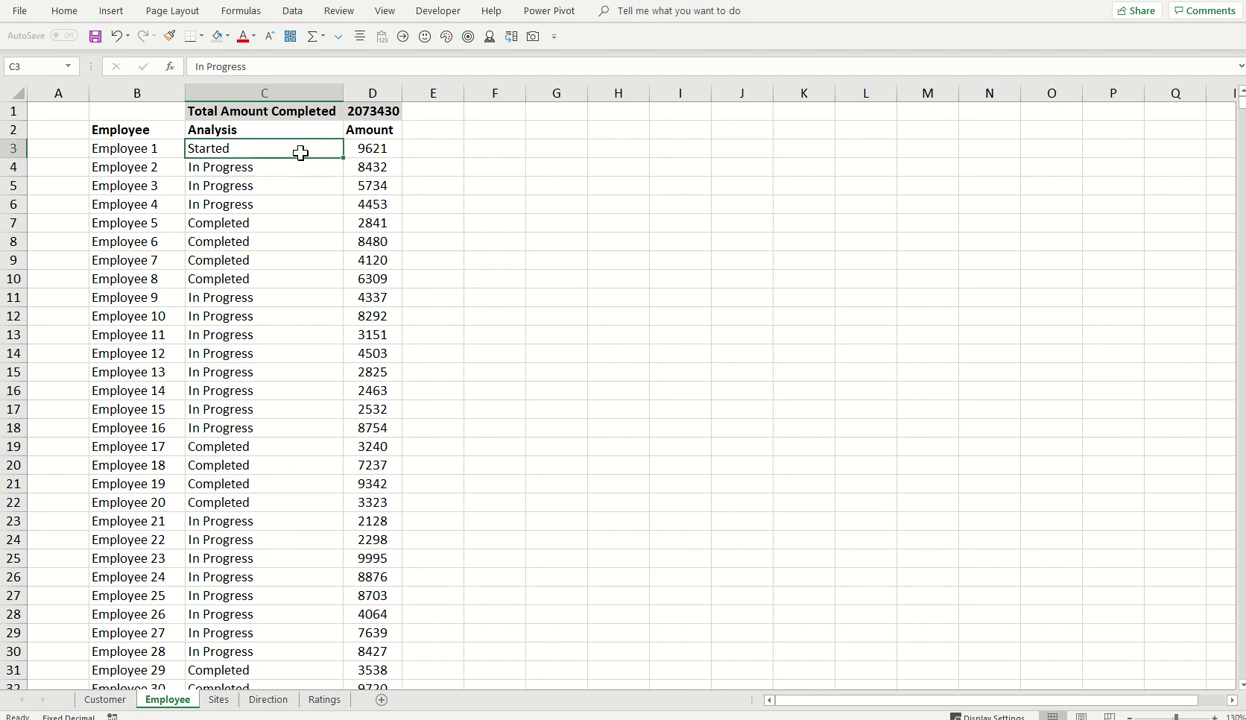
Step: Change the SUMIF criterion in D1 to "Started" and compare the result with Employee 1's amount in D3
left_click(358, 111)
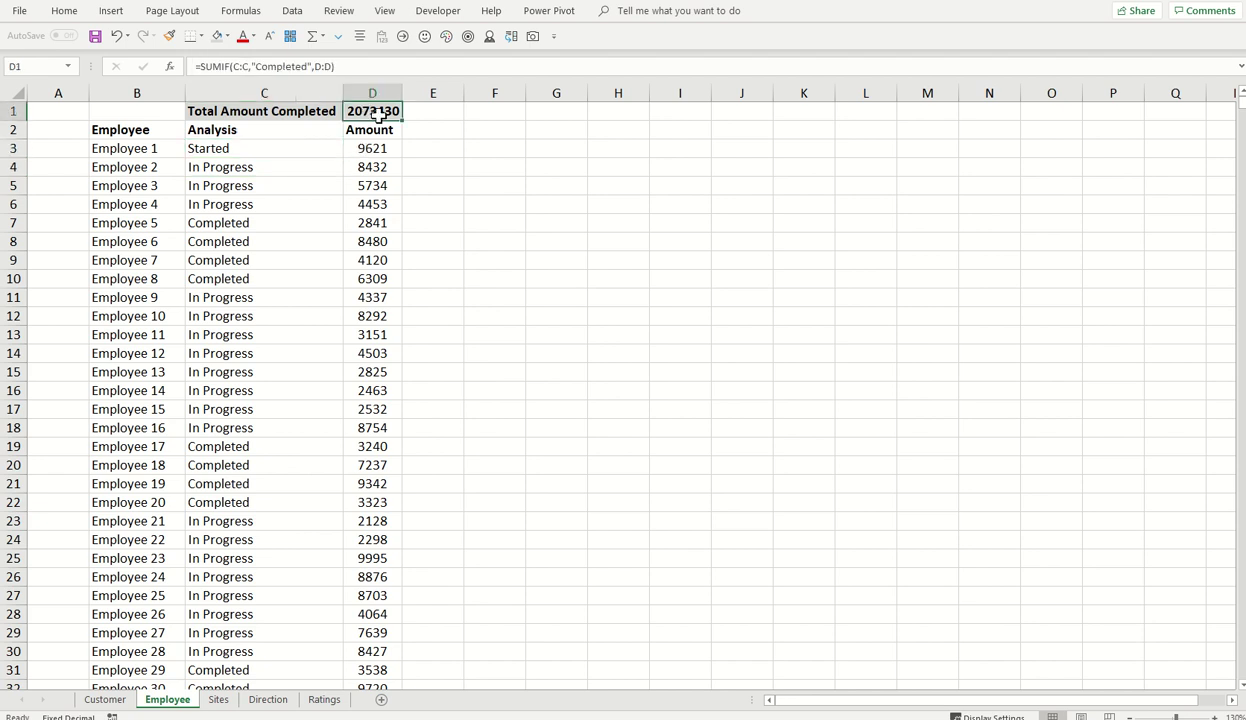
left_click(291, 66)
left_click_drag(305, 66, 258, 66)
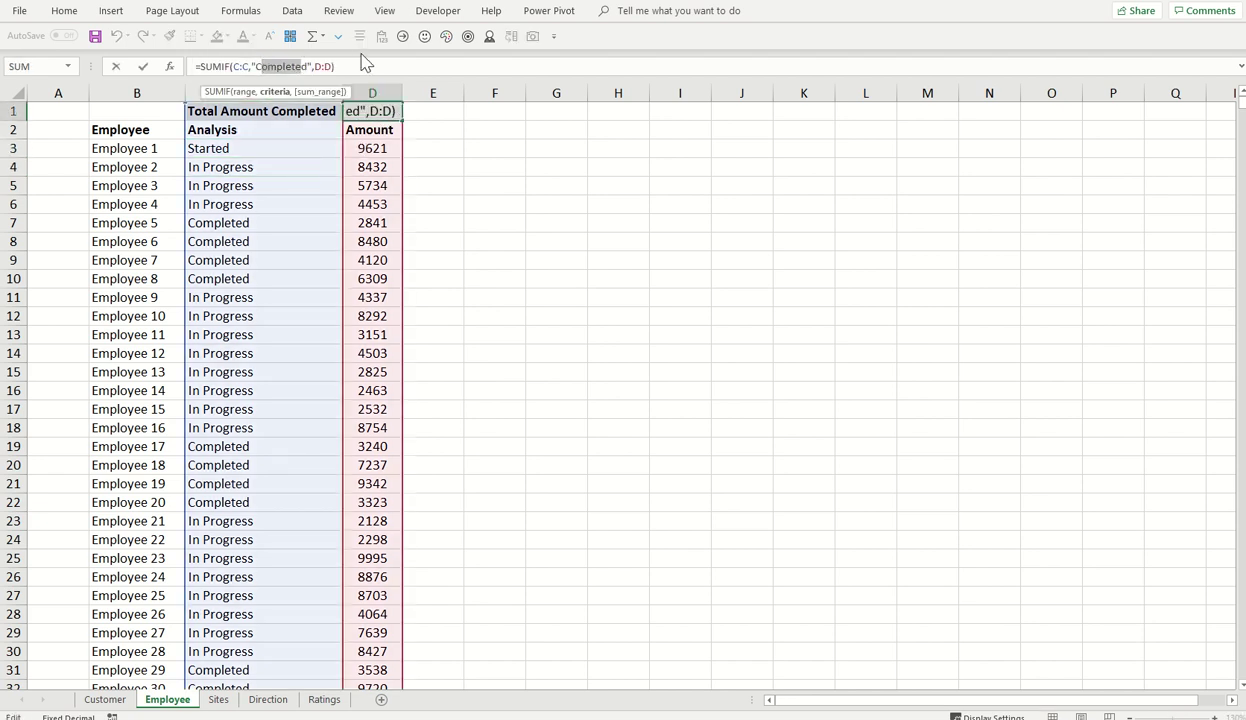
key("Delete")
key("BackSpace")
key("Delete")
type("Sta")
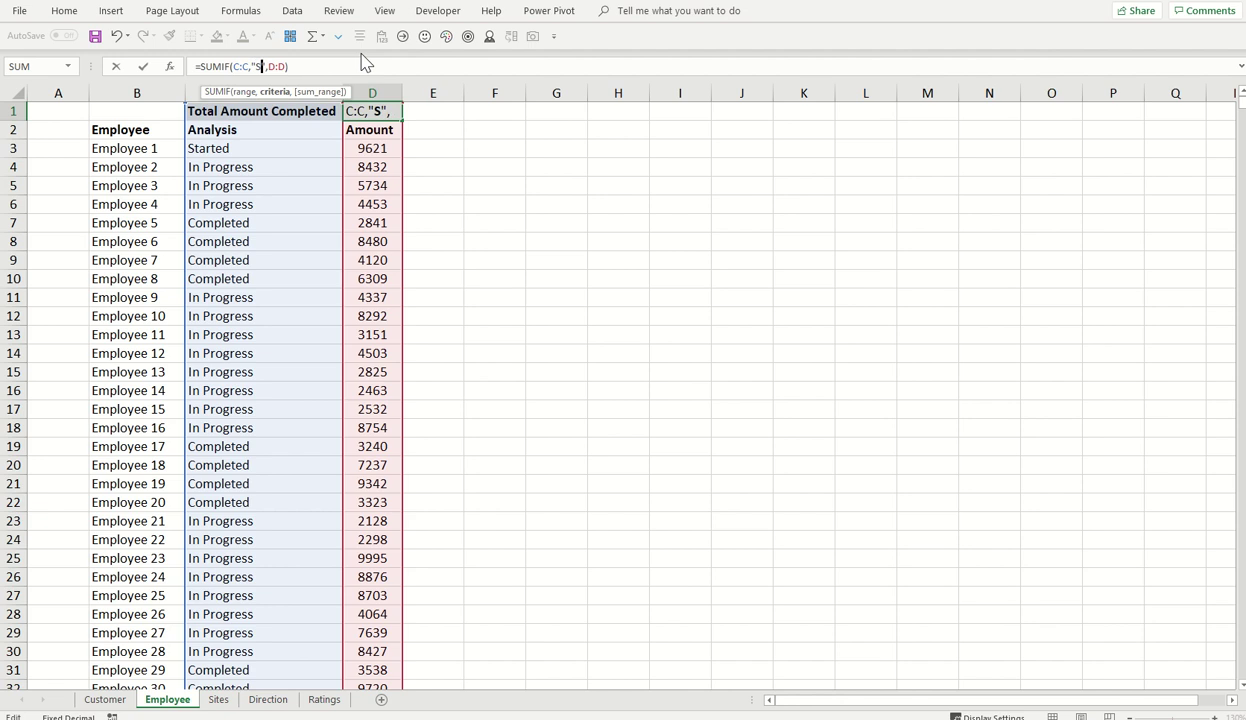
type("rted")
left_click(323, 65)
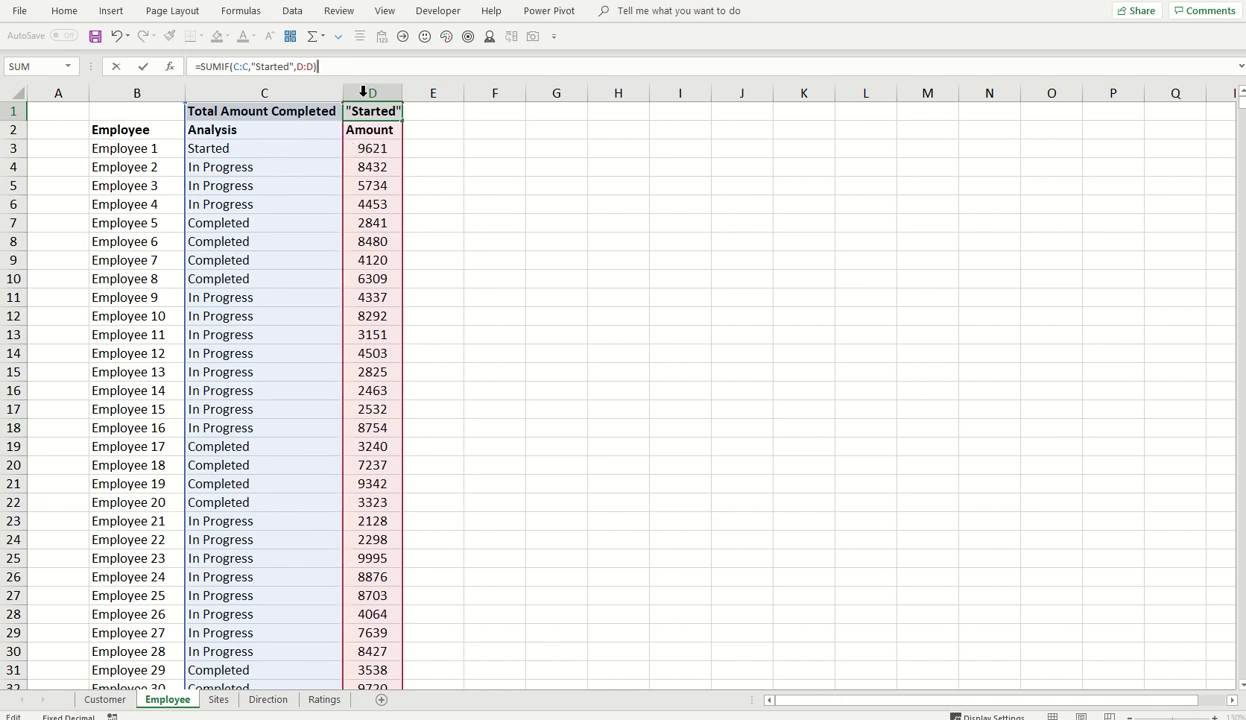
key("Return")
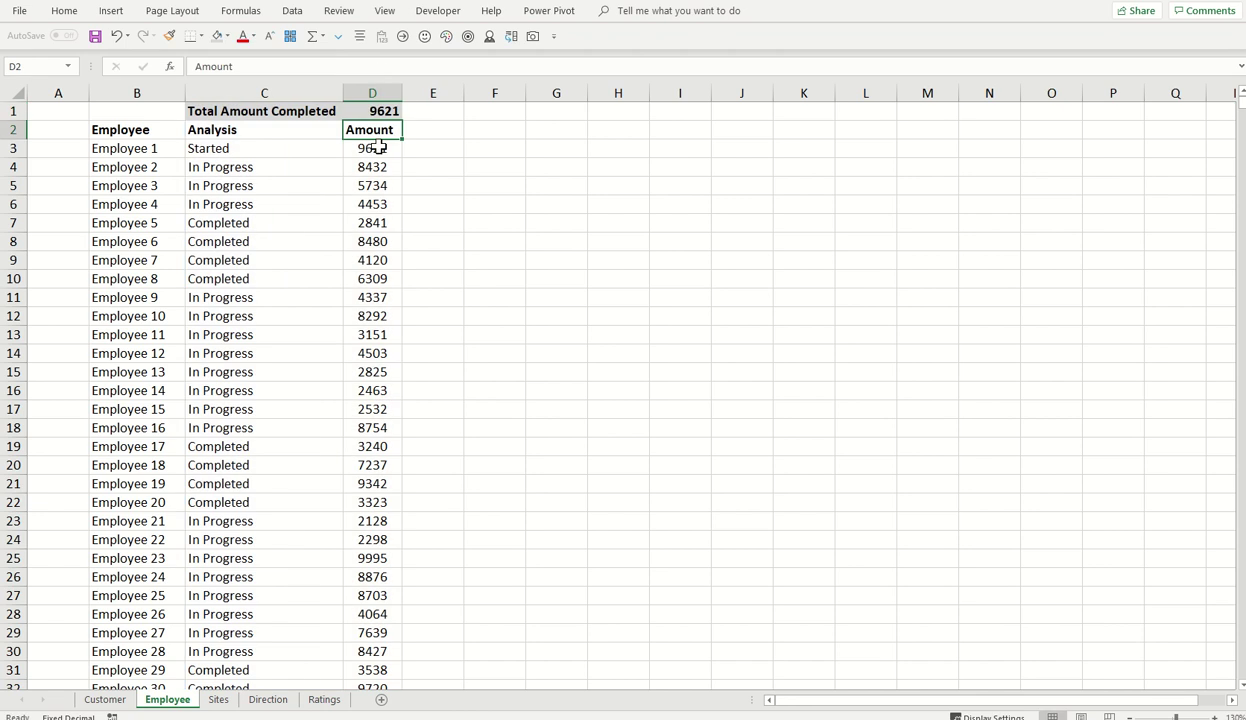
left_click(373, 147)
left_click(387, 113)
left_click(387, 146)
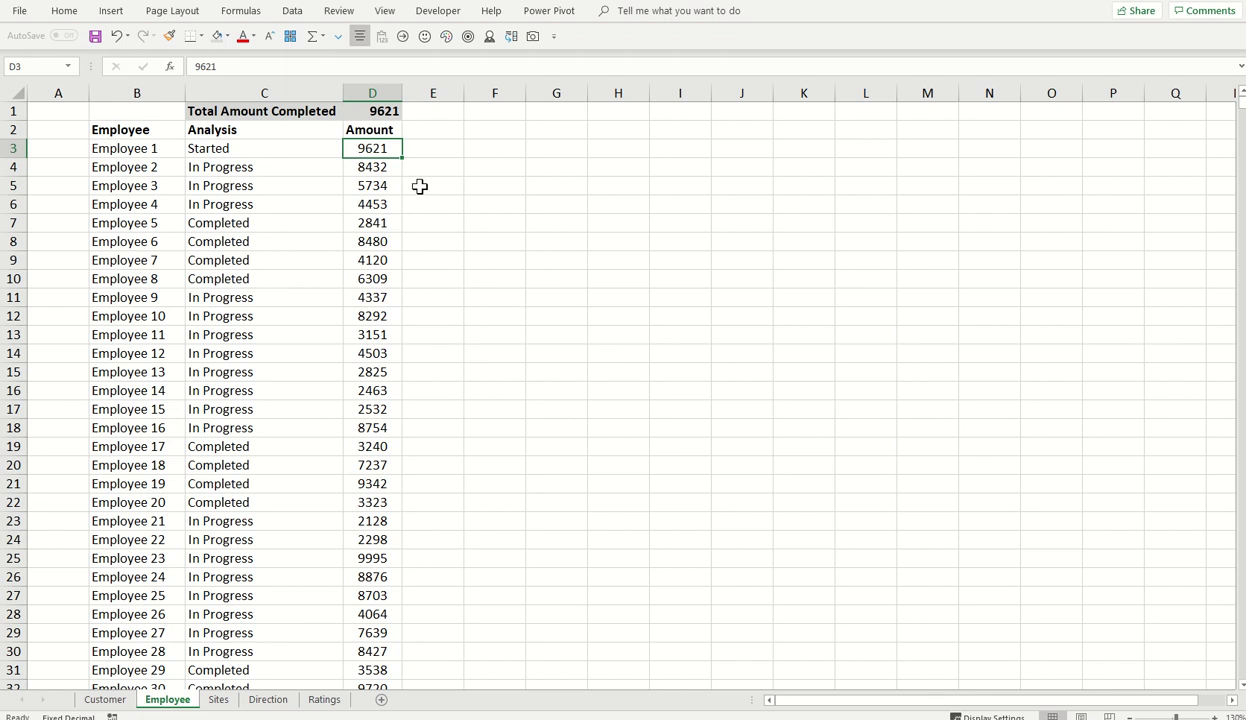
Step: Copy the "Started" status from C3 to Employee 4's cell C6, and check the sum of D3 and D6 against D1
left_click(291, 146)
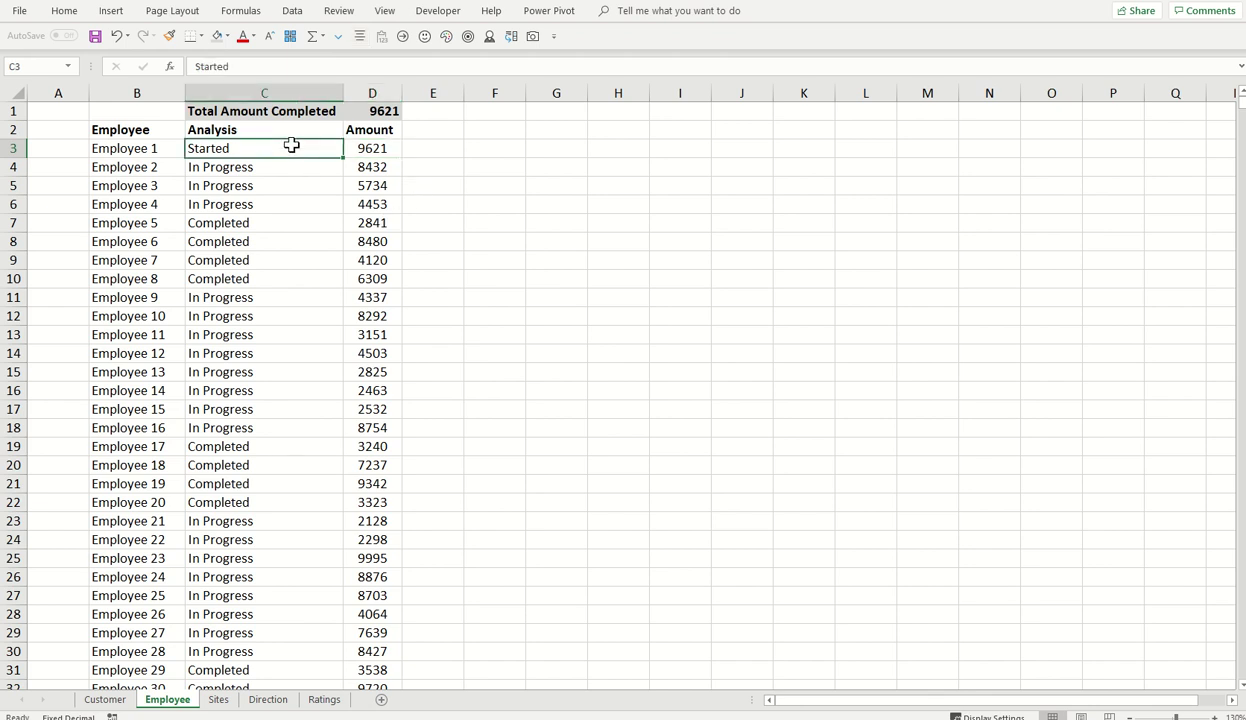
key("ctrl+c")
key("Down")
key("Down")
key("Down")
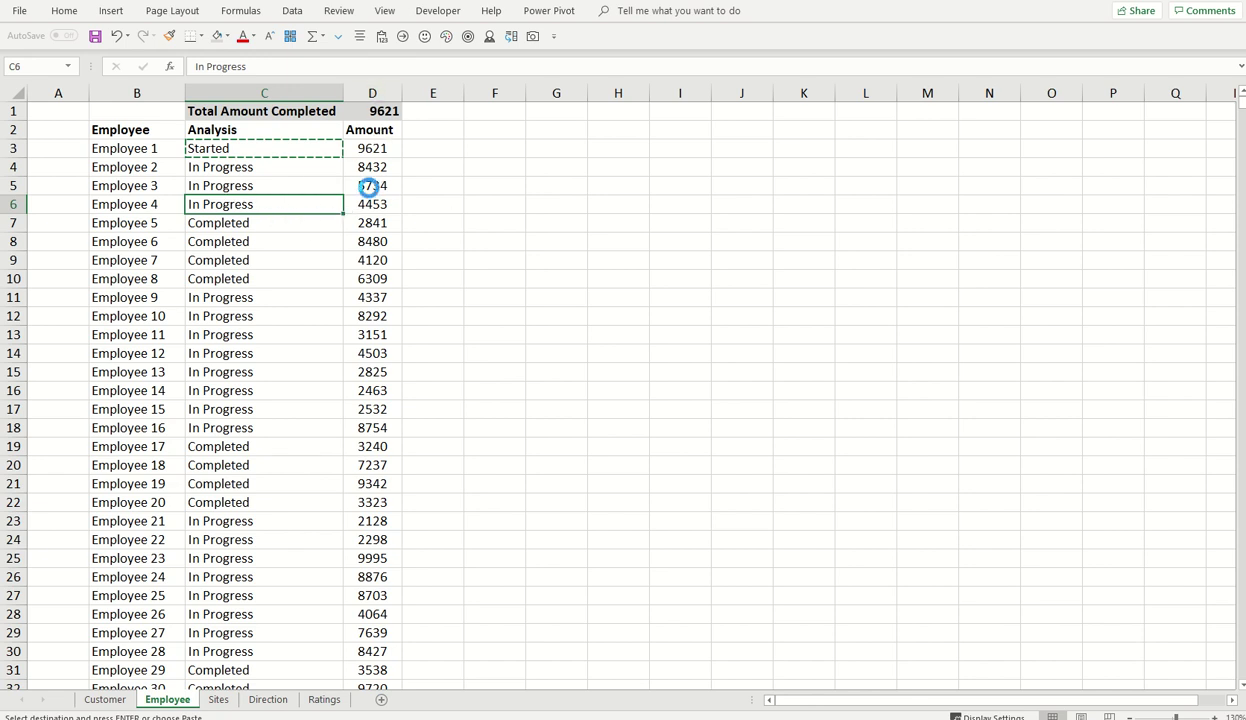
key("ctrl+v")
left_click(372, 148)
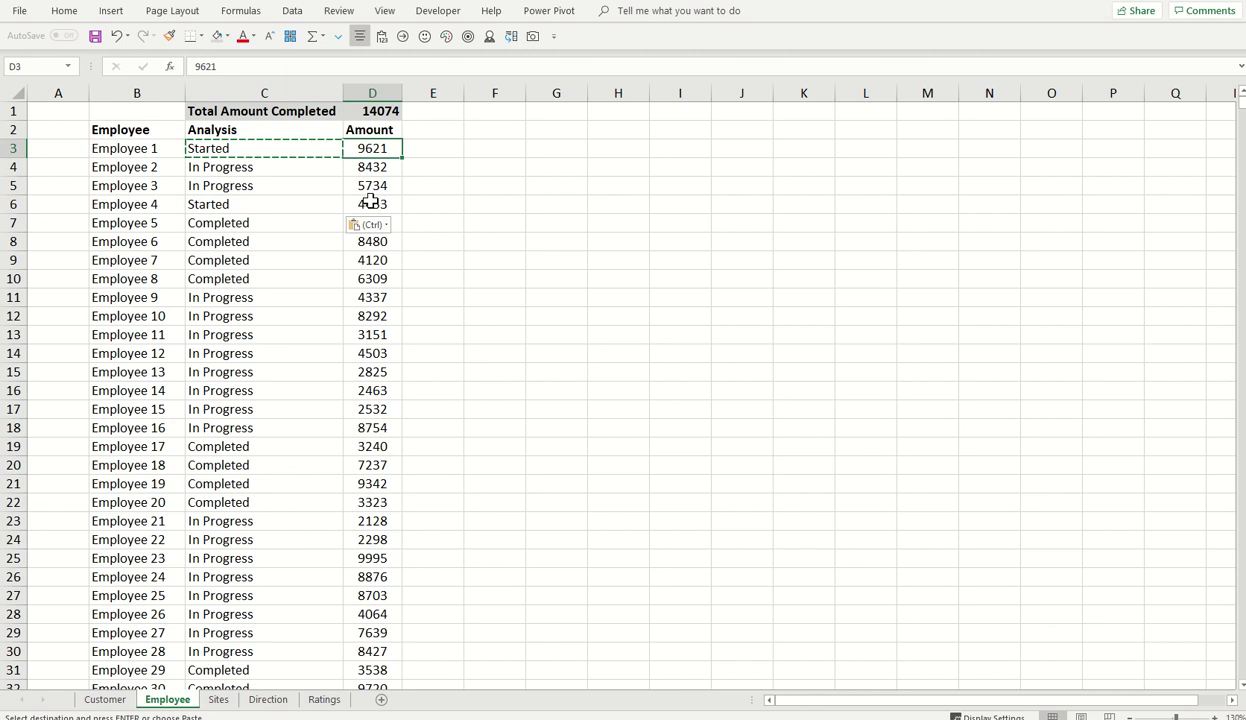
left_click(371, 202, "ctrl")
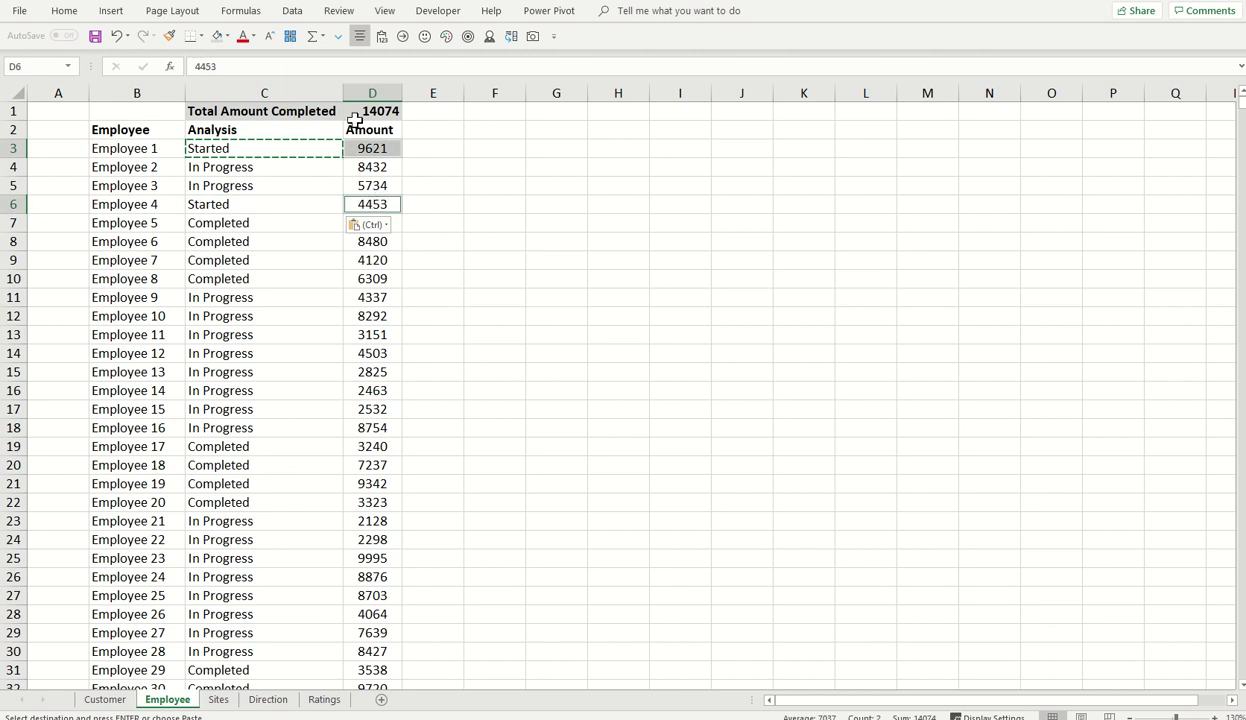
left_click(372, 105)
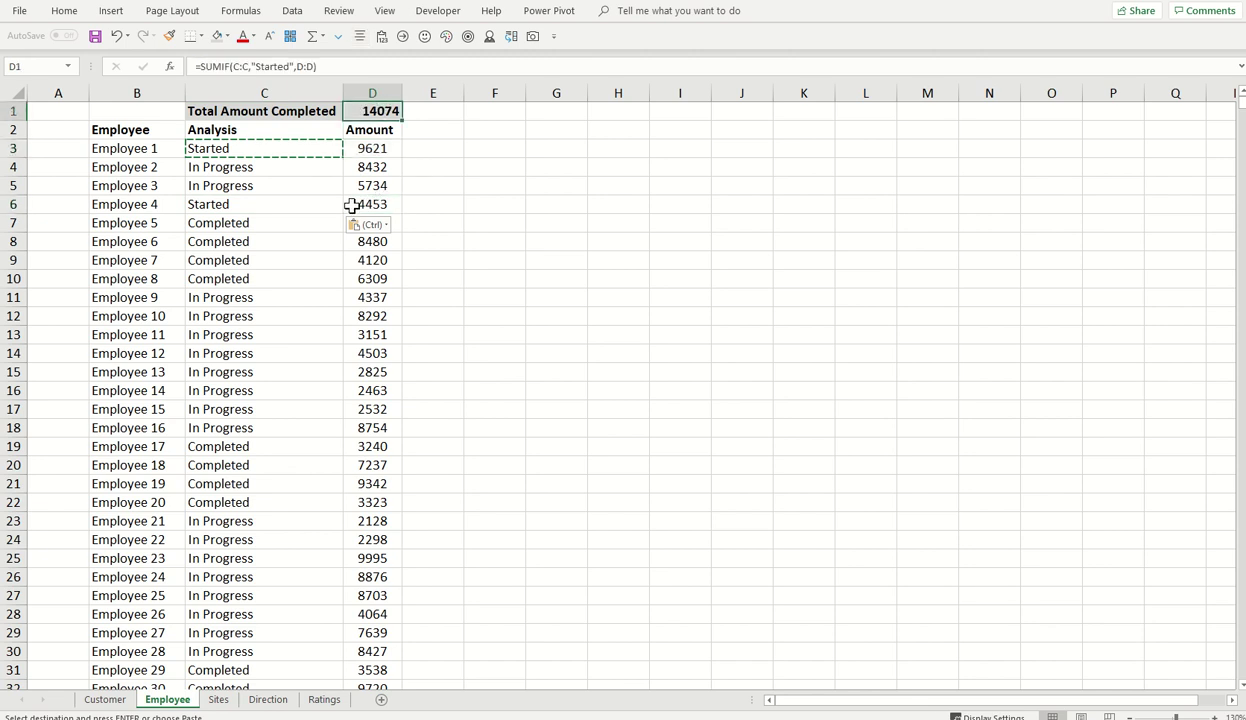